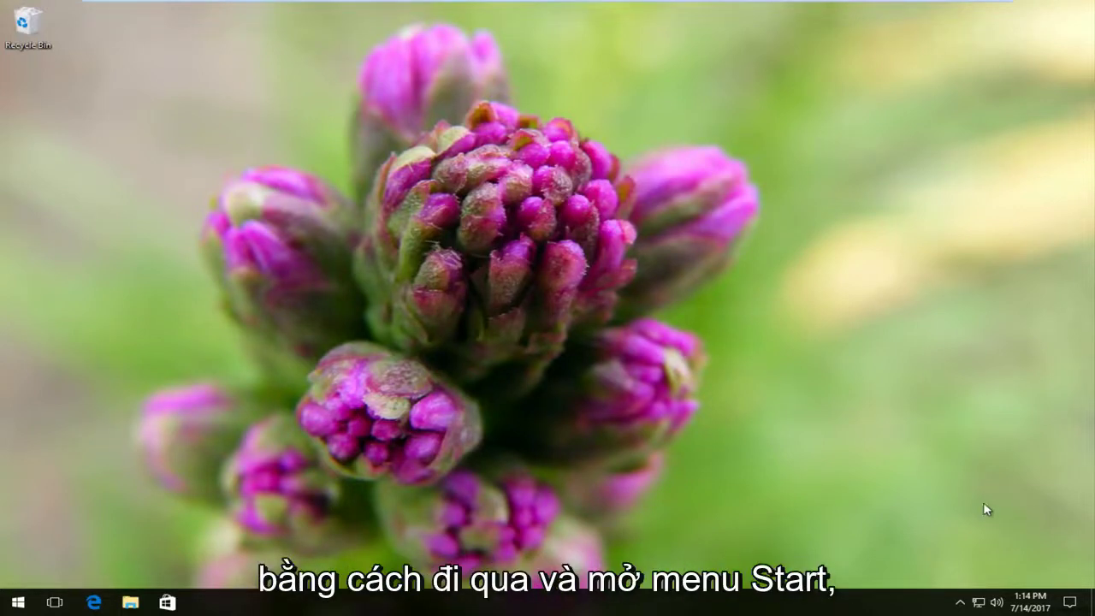
Find 'services' from the Start menu and launch the Services desktop app.
click(17, 603)
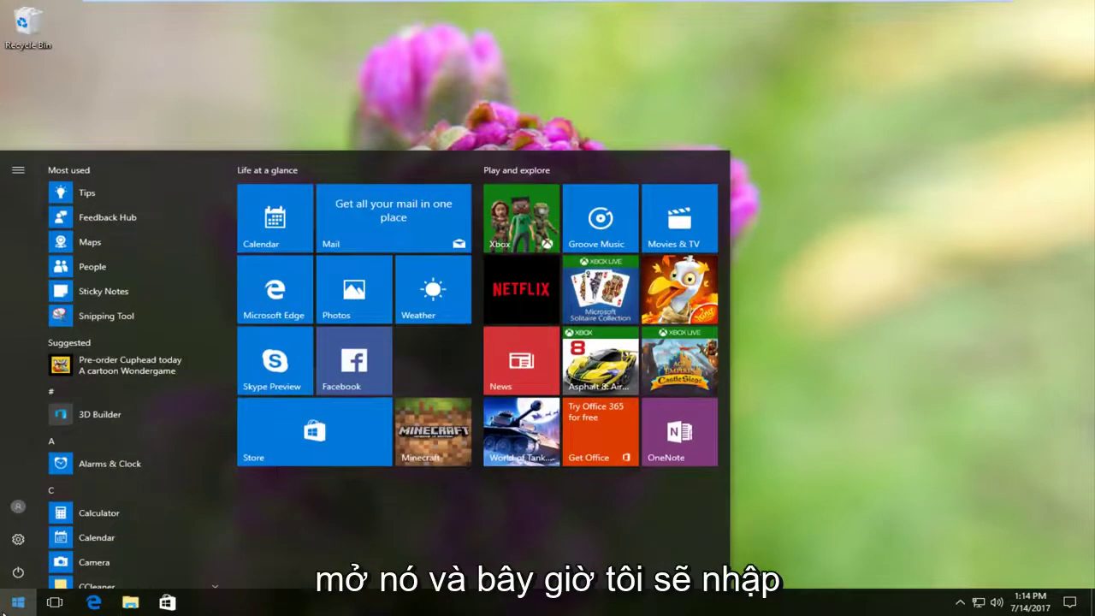
text(services)
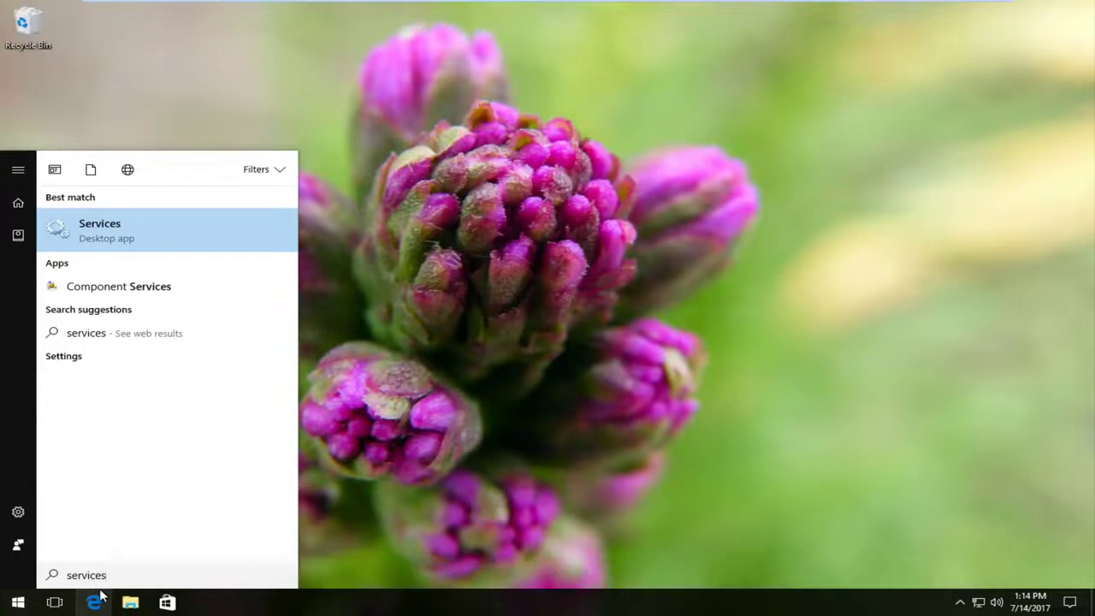
click(103, 238)
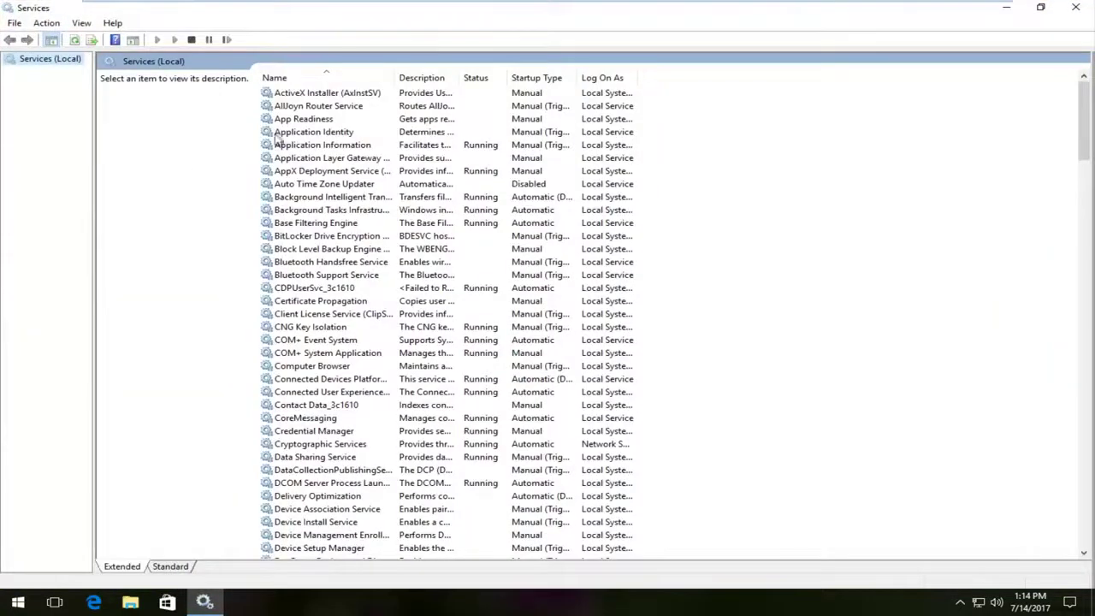
Widen the Name column and select Windows Firewall in the services list.
drag(394, 78, 472, 77)
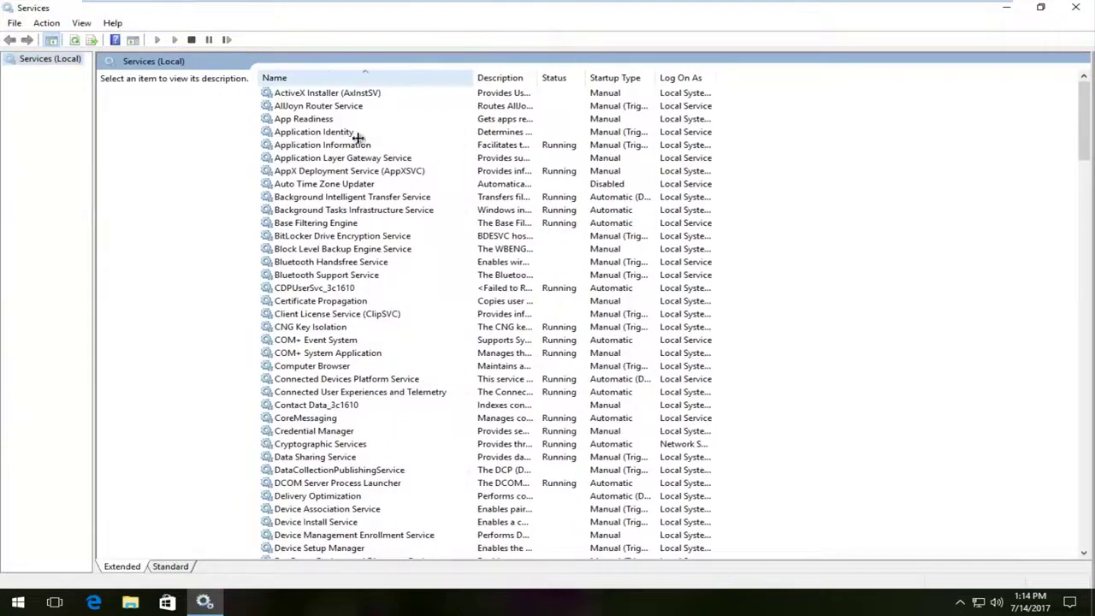
click(330, 274)
scroll(411, 377, down, 3)
scroll(368, 415, down, 7)
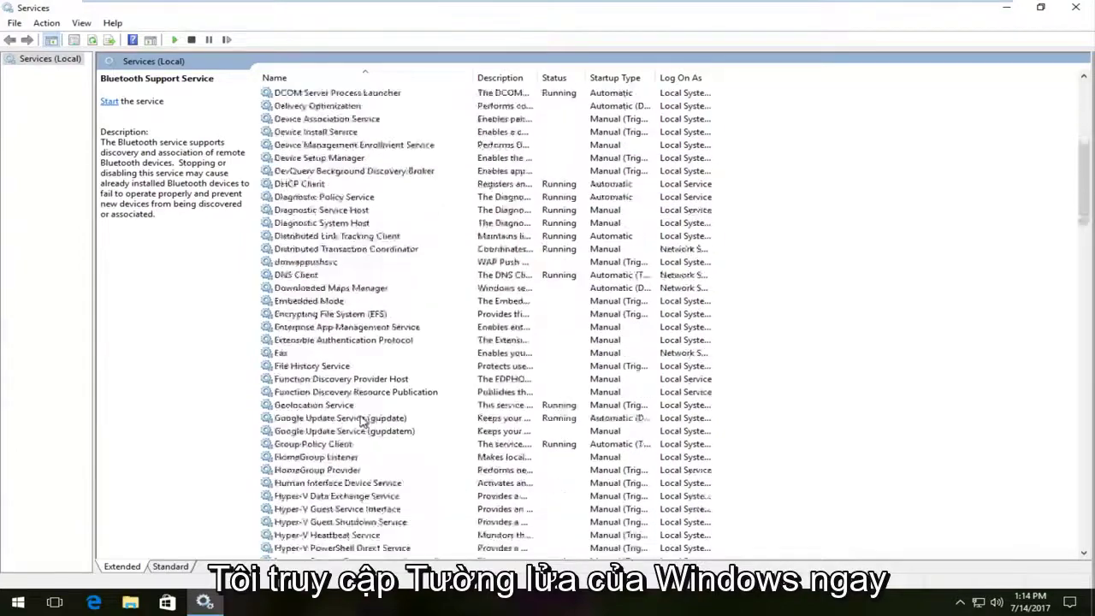
scroll(361, 421, down, 10)
scroll(358, 421, down, 10)
scroll(357, 420, down, 10)
scroll(356, 420, down, 10)
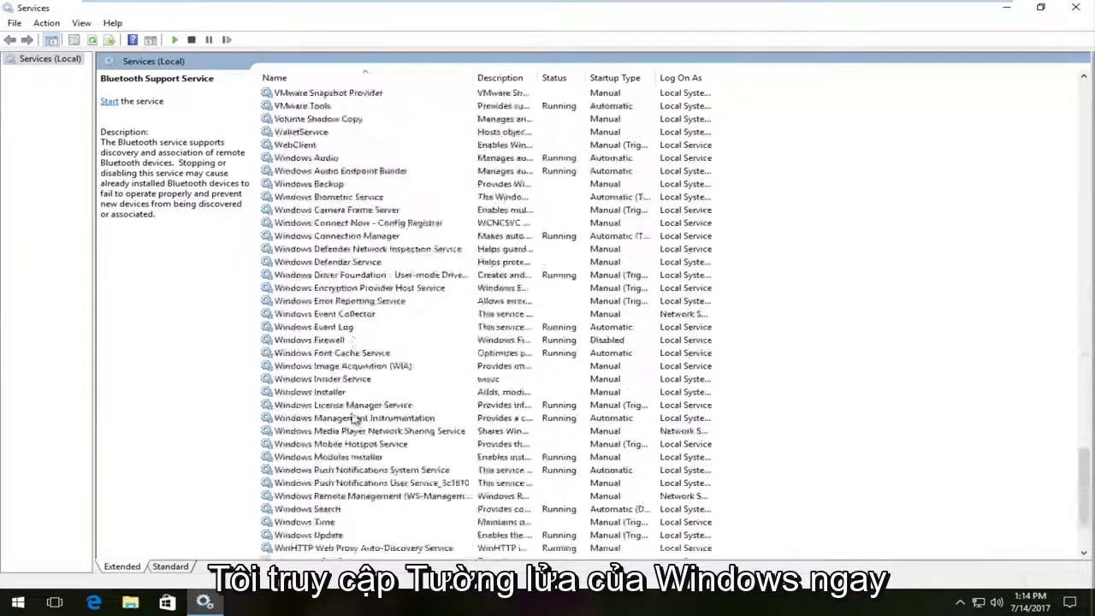
click(310, 342)
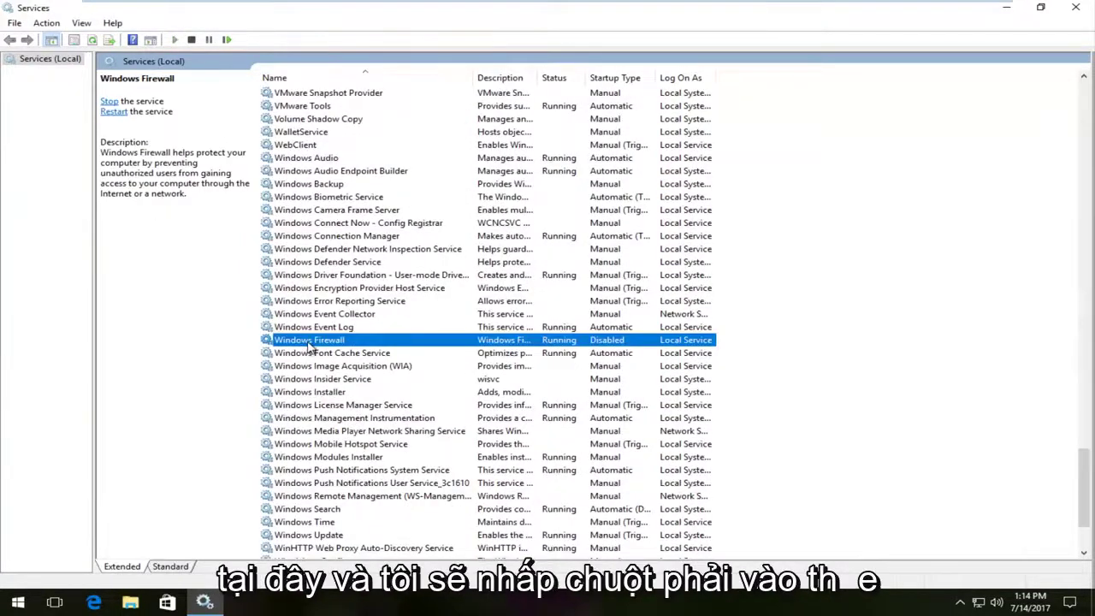
Set Windows Firewall's startup type to Automatic in its Properties and apply it.
right_click(310, 343)
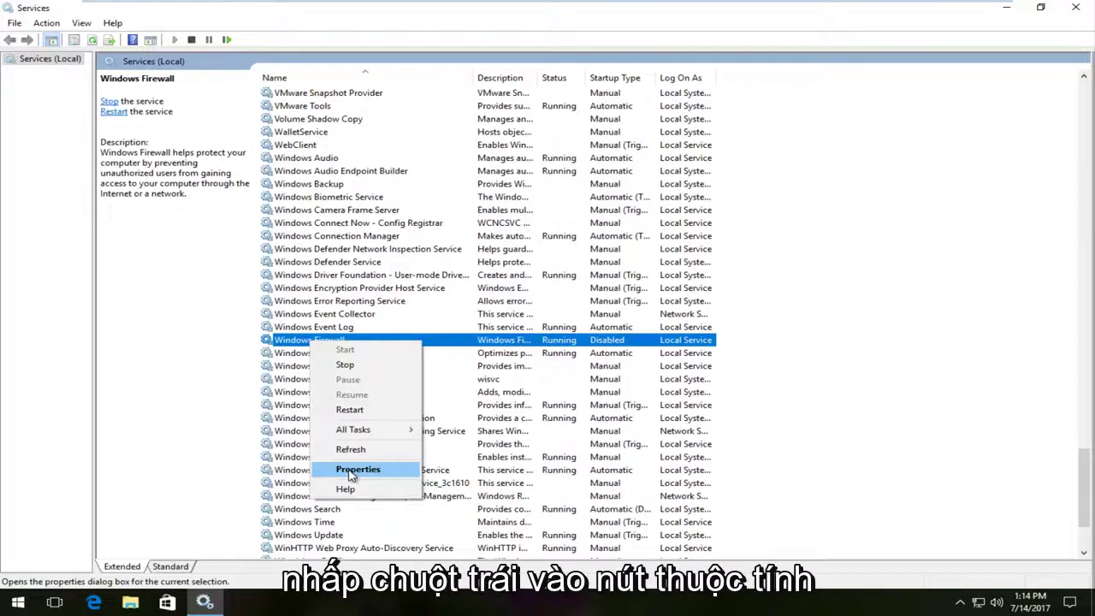
click(352, 470)
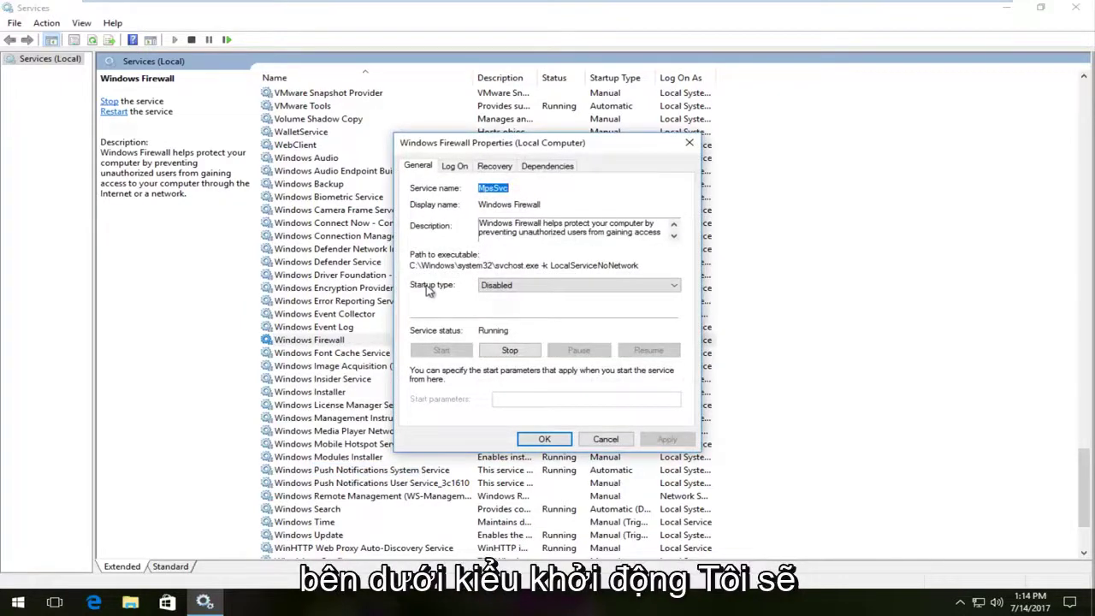
click(530, 290)
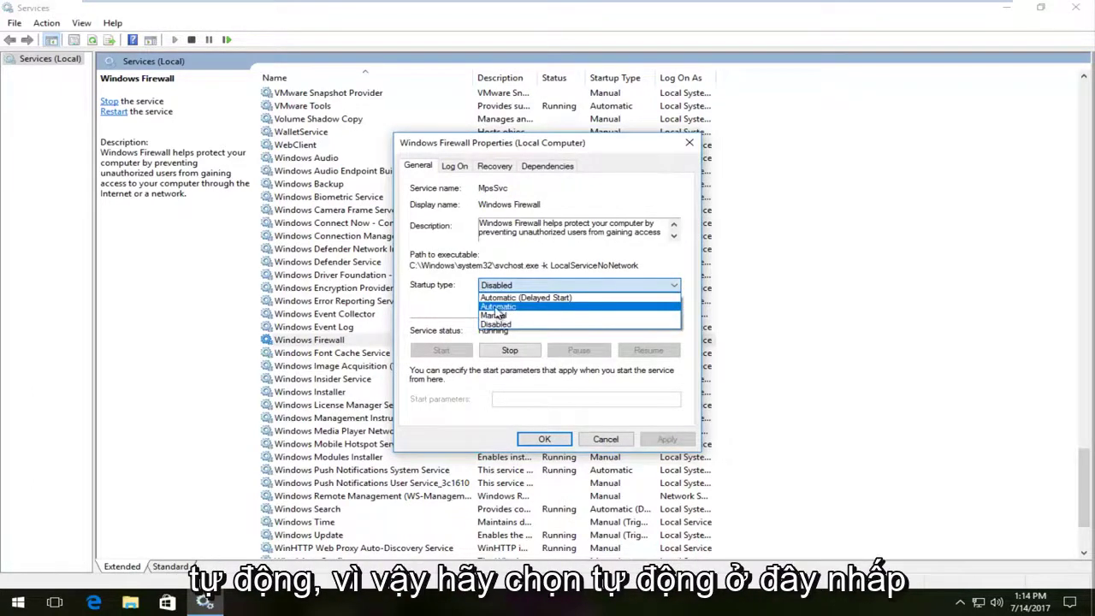
click(499, 306)
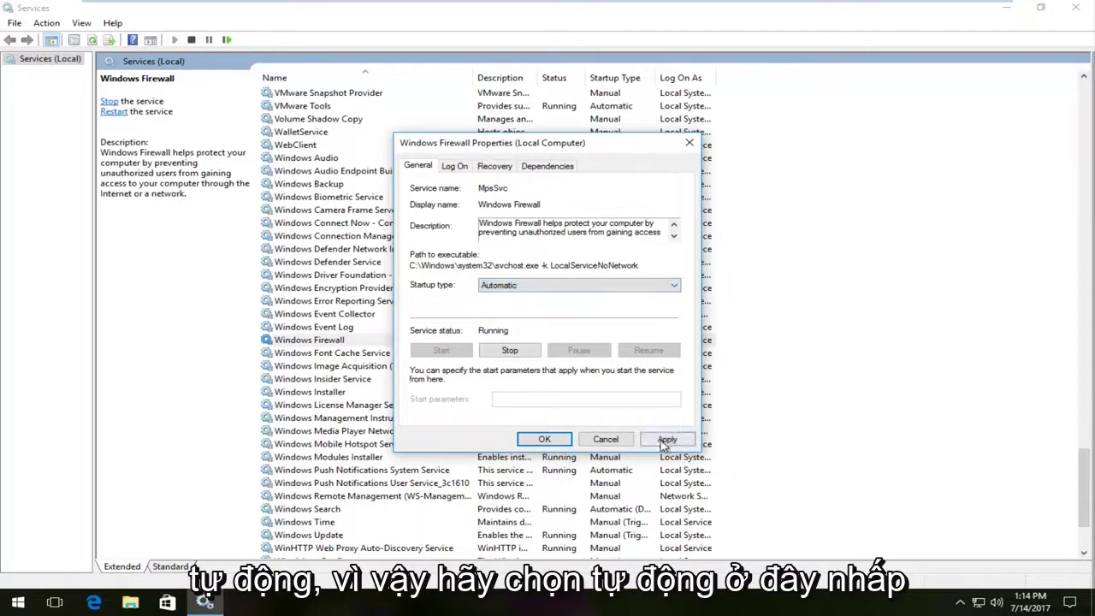
click(667, 440)
Confirm the Windows Firewall properties with OK and close the Services window.
click(547, 440)
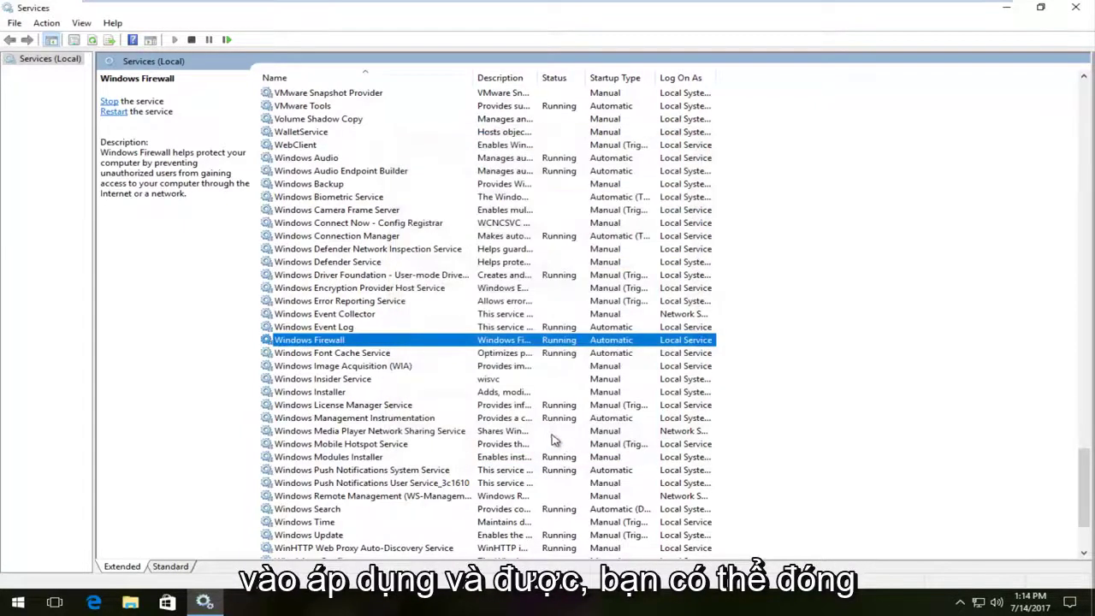
click(1080, 9)
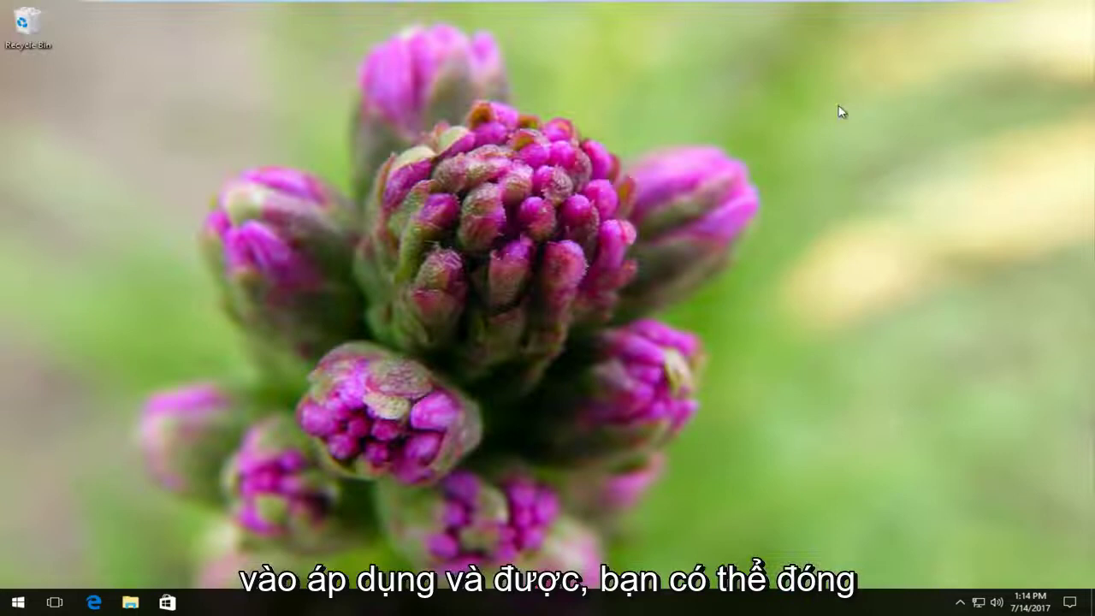